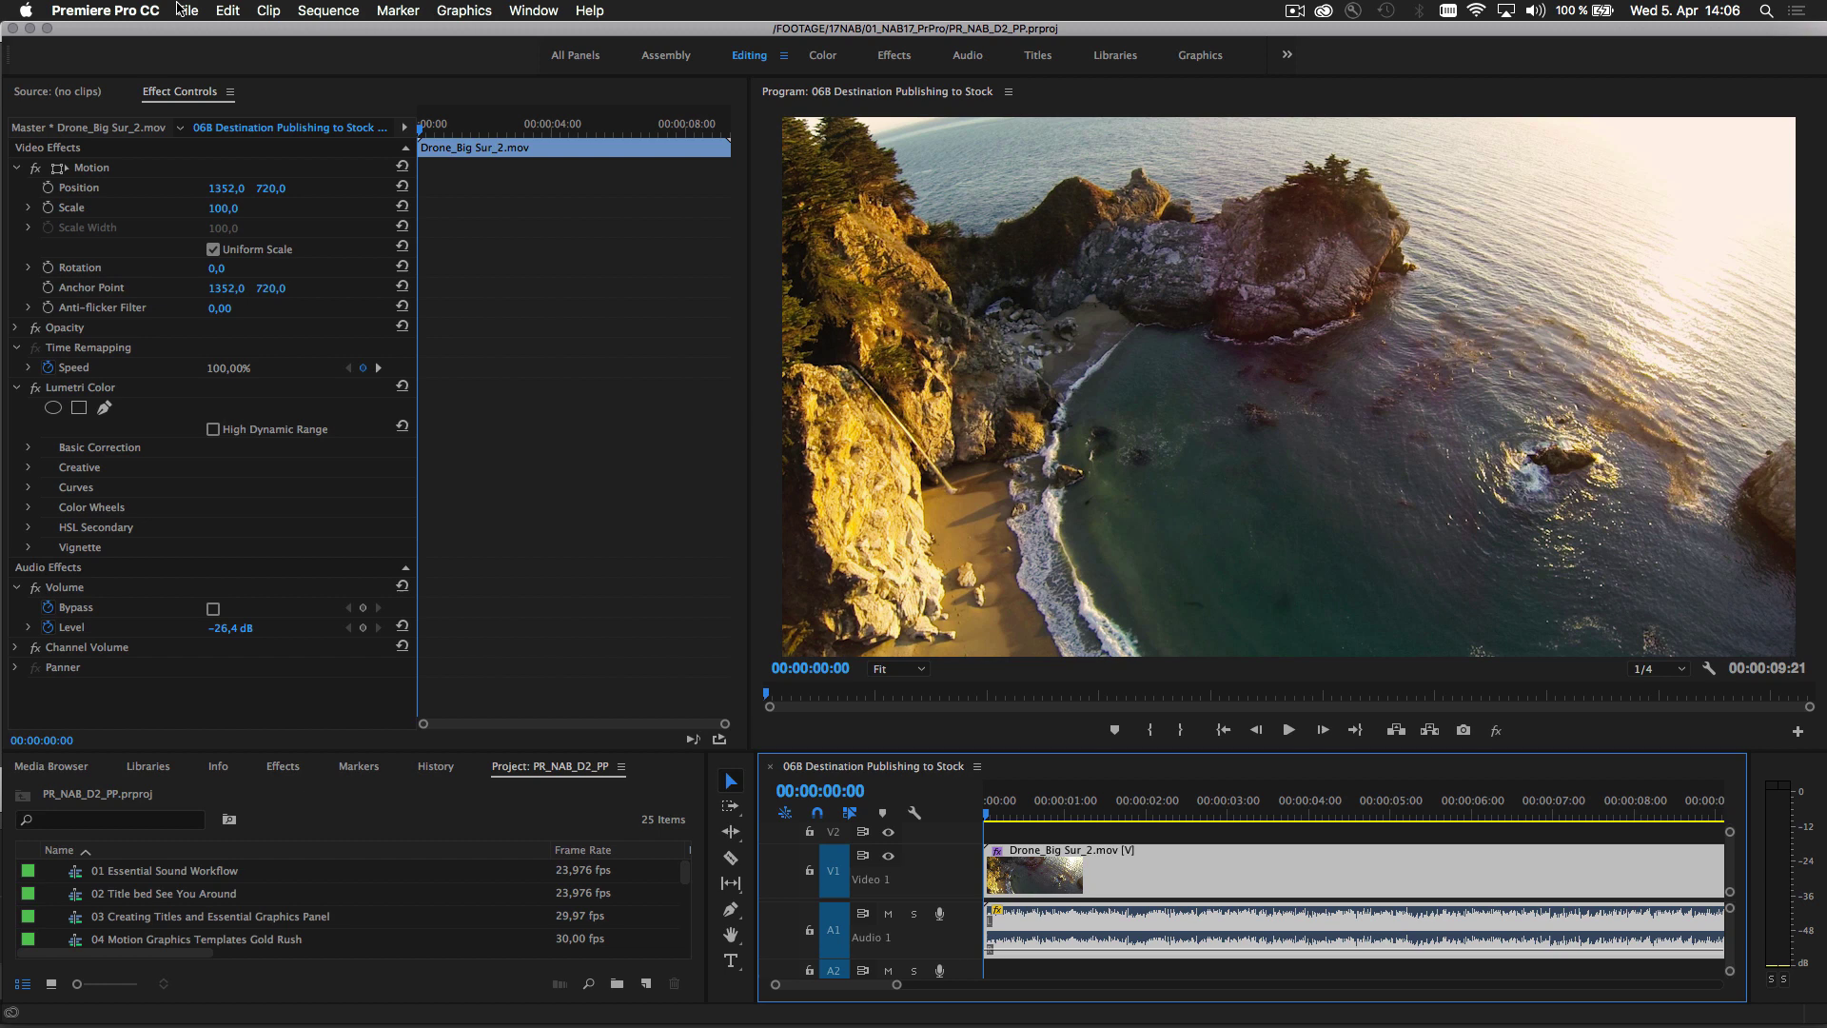
- Open the Media export settings, enable Adobe Stock publishing, and start the Adobe ID sign-in
{"action": "left_click", "coordinate": [188, 9]}
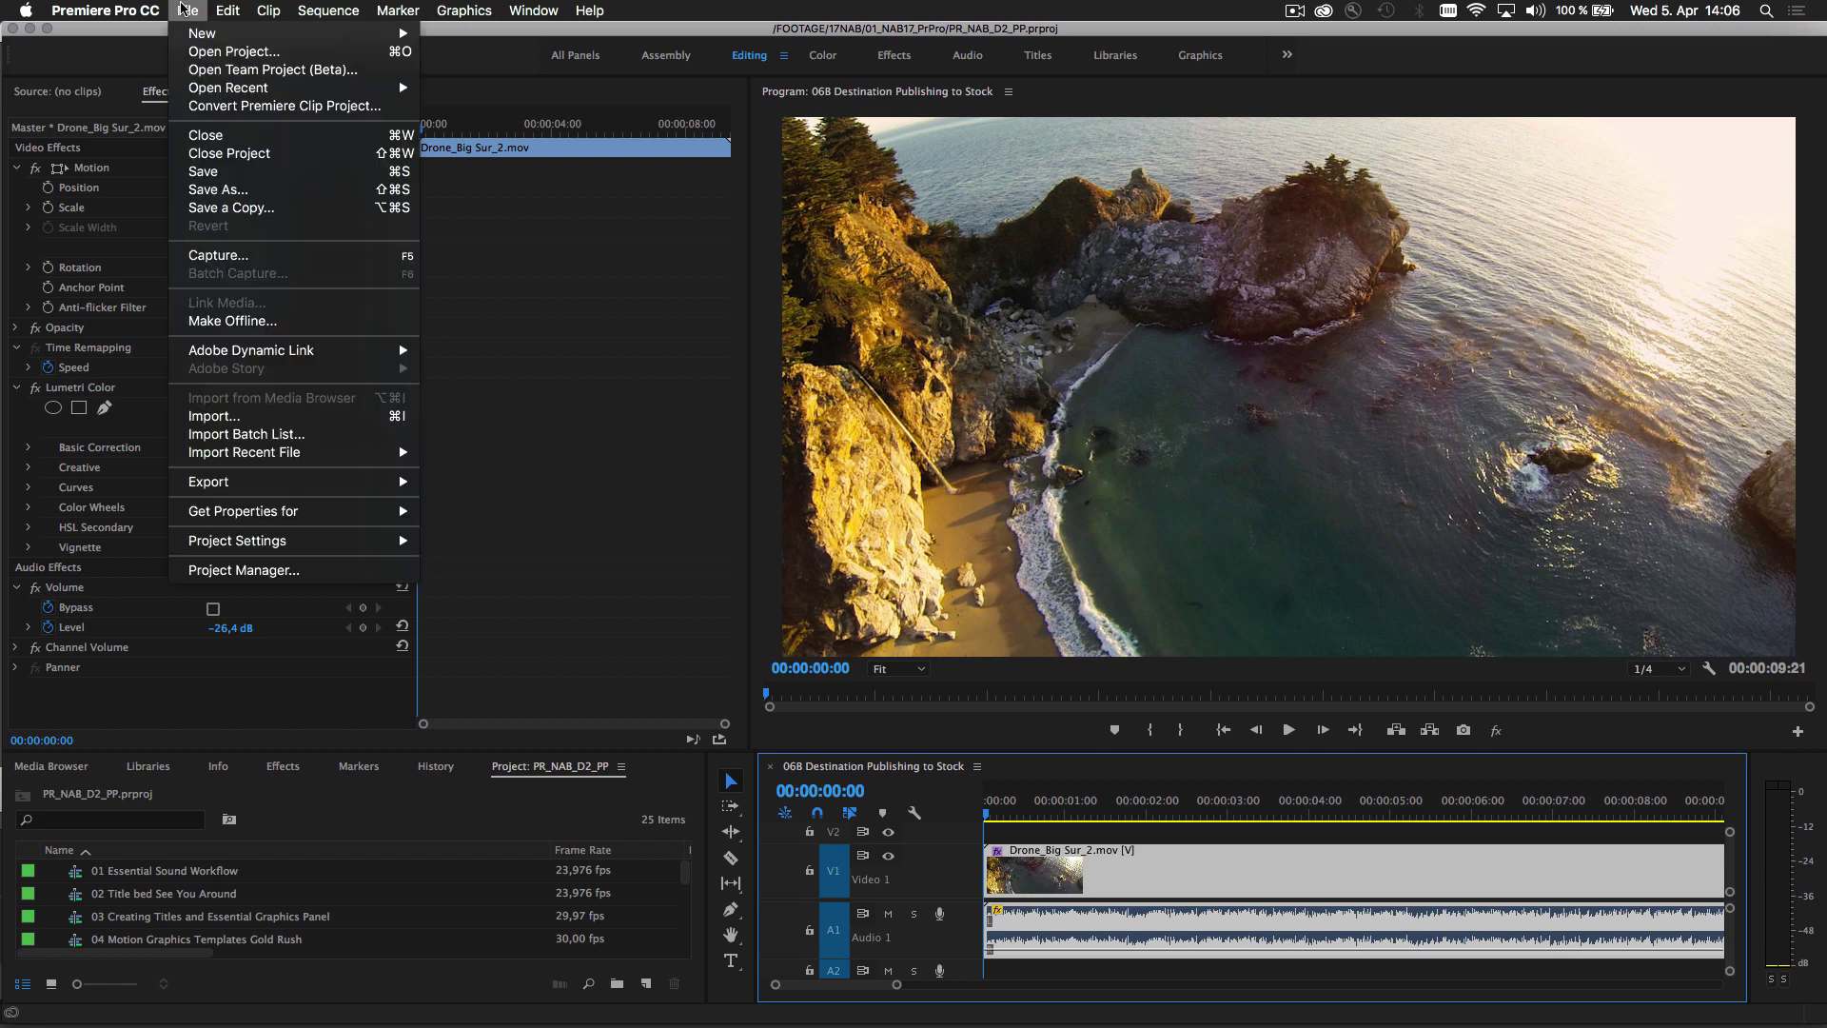
{"action": "mouse_move", "coordinate": [209, 481]}
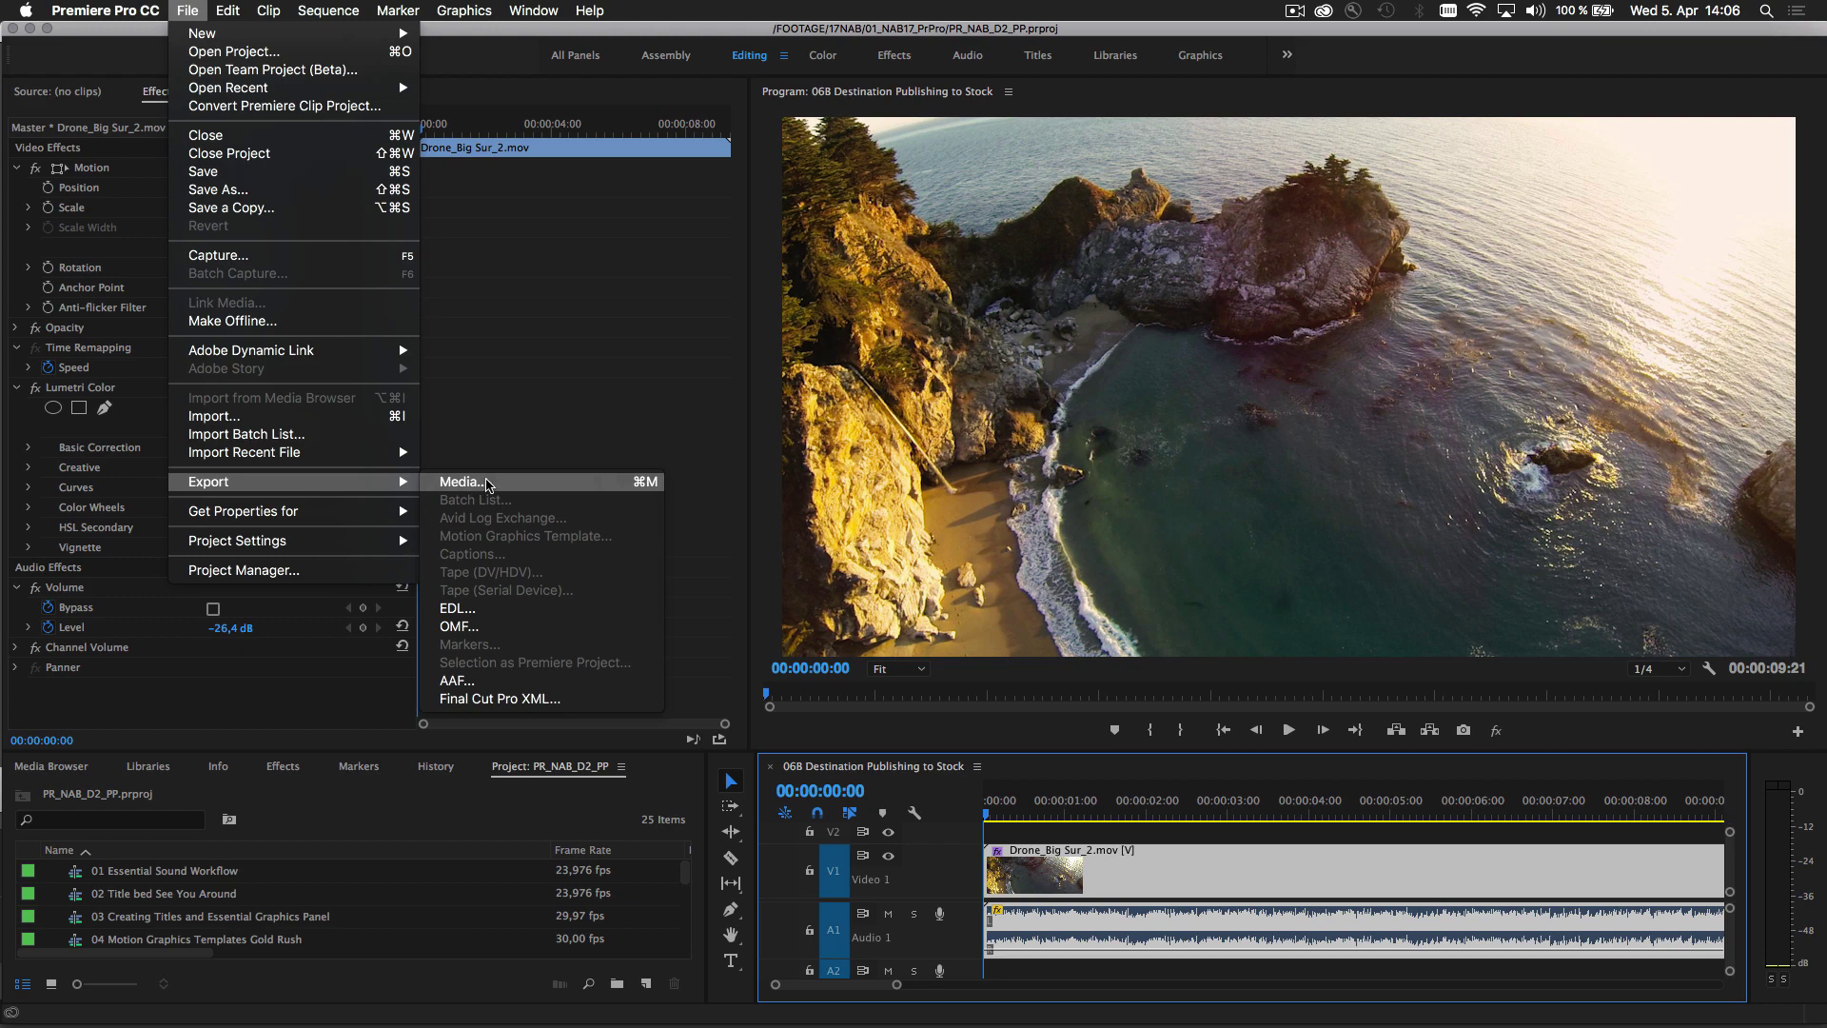
{"action": "left_click", "coordinate": [487, 484]}
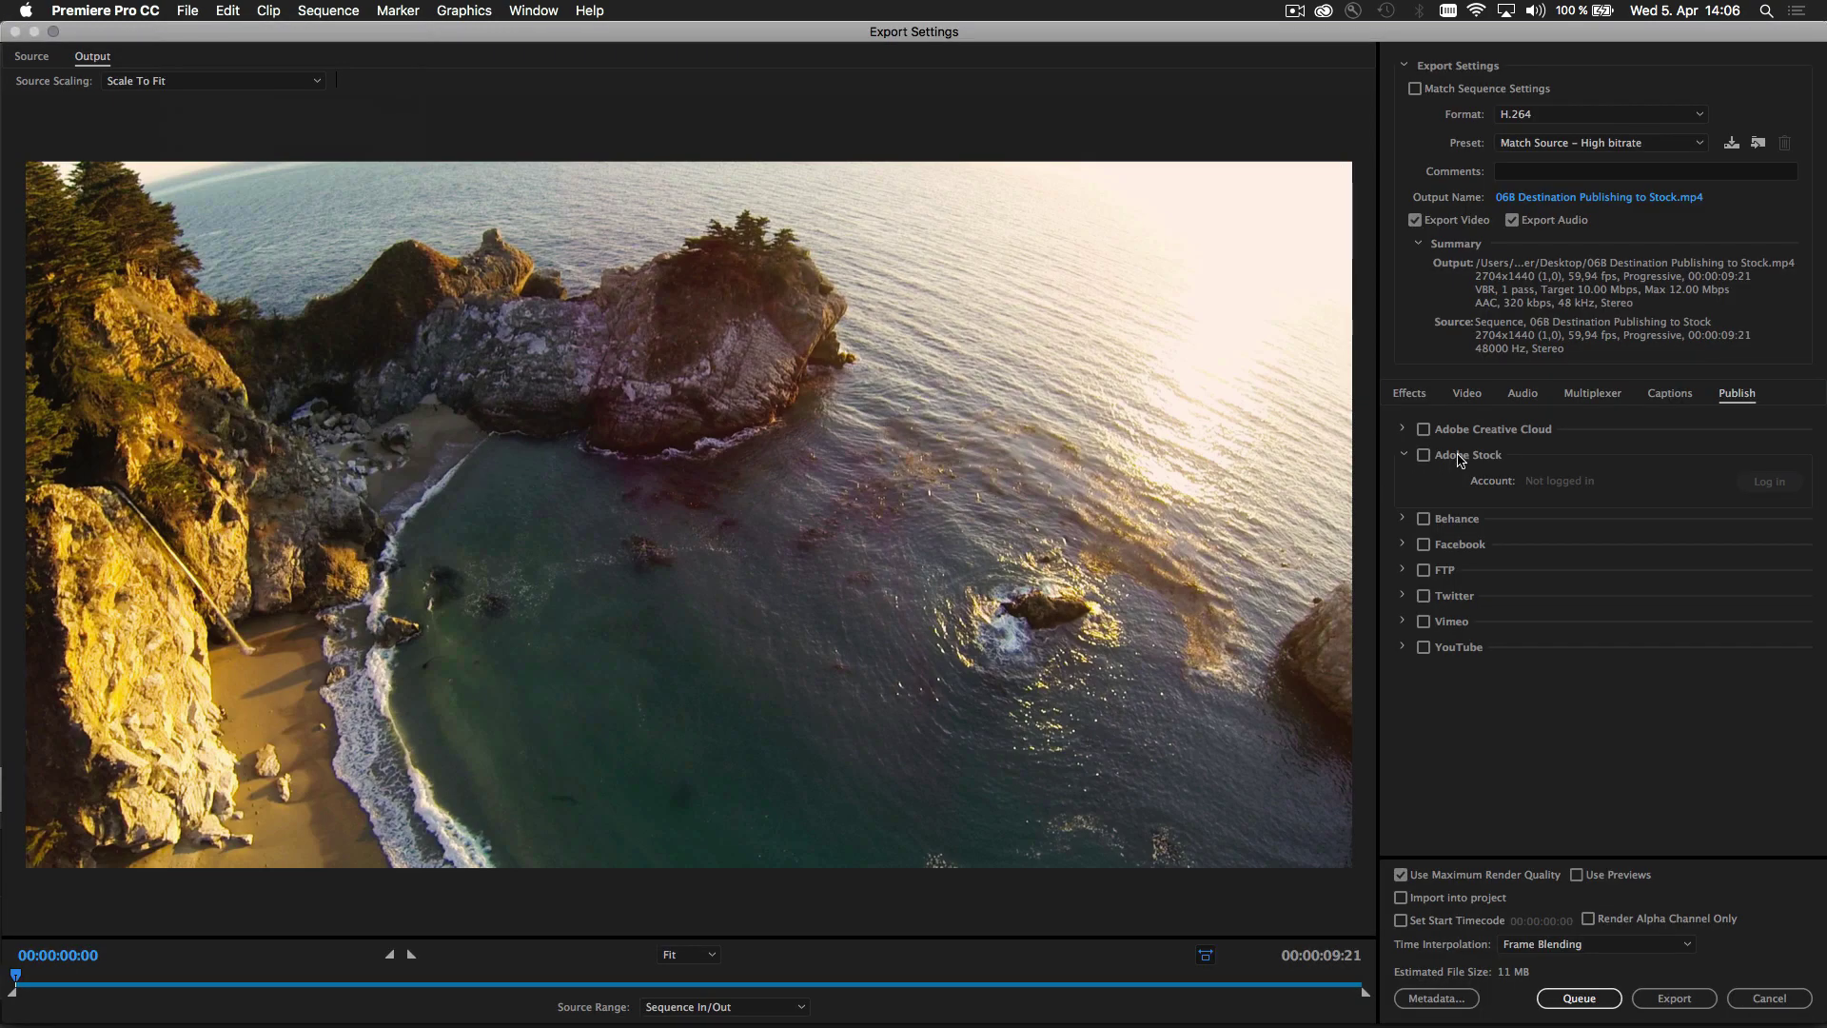
{"action": "left_click", "coordinate": [1423, 457]}
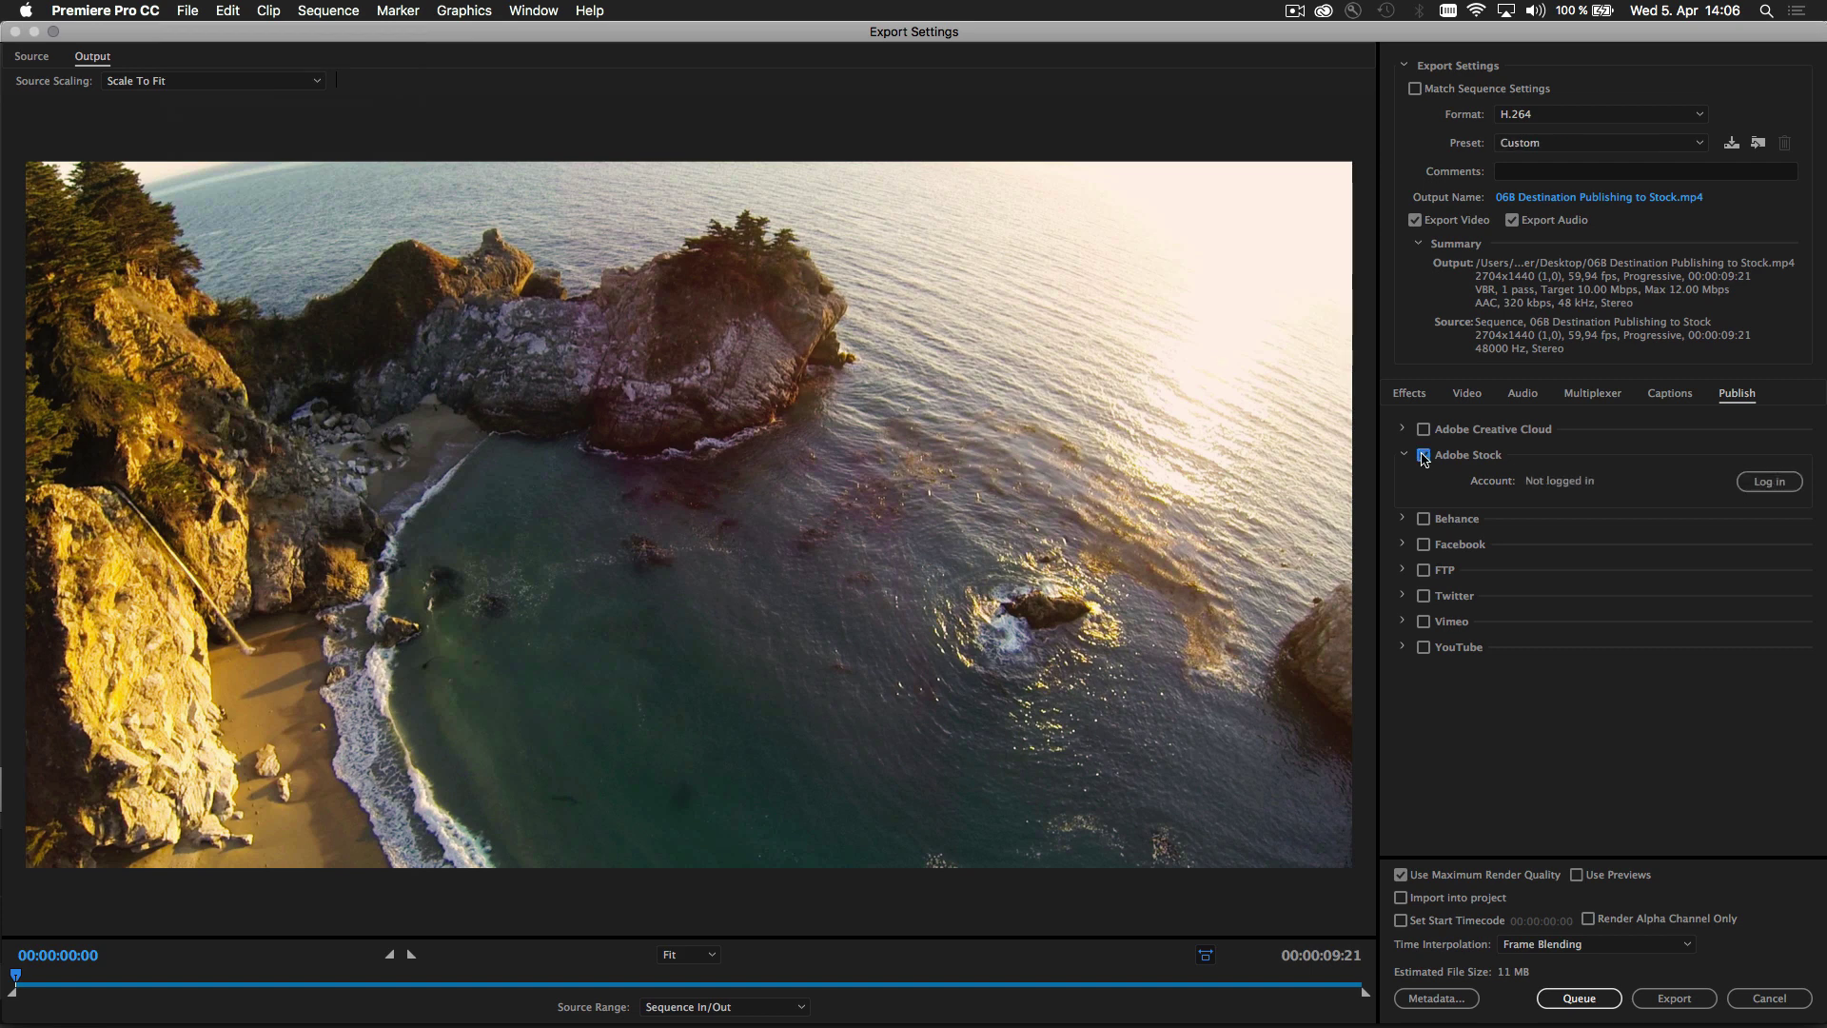
{"action": "left_click", "coordinate": [1770, 482]}
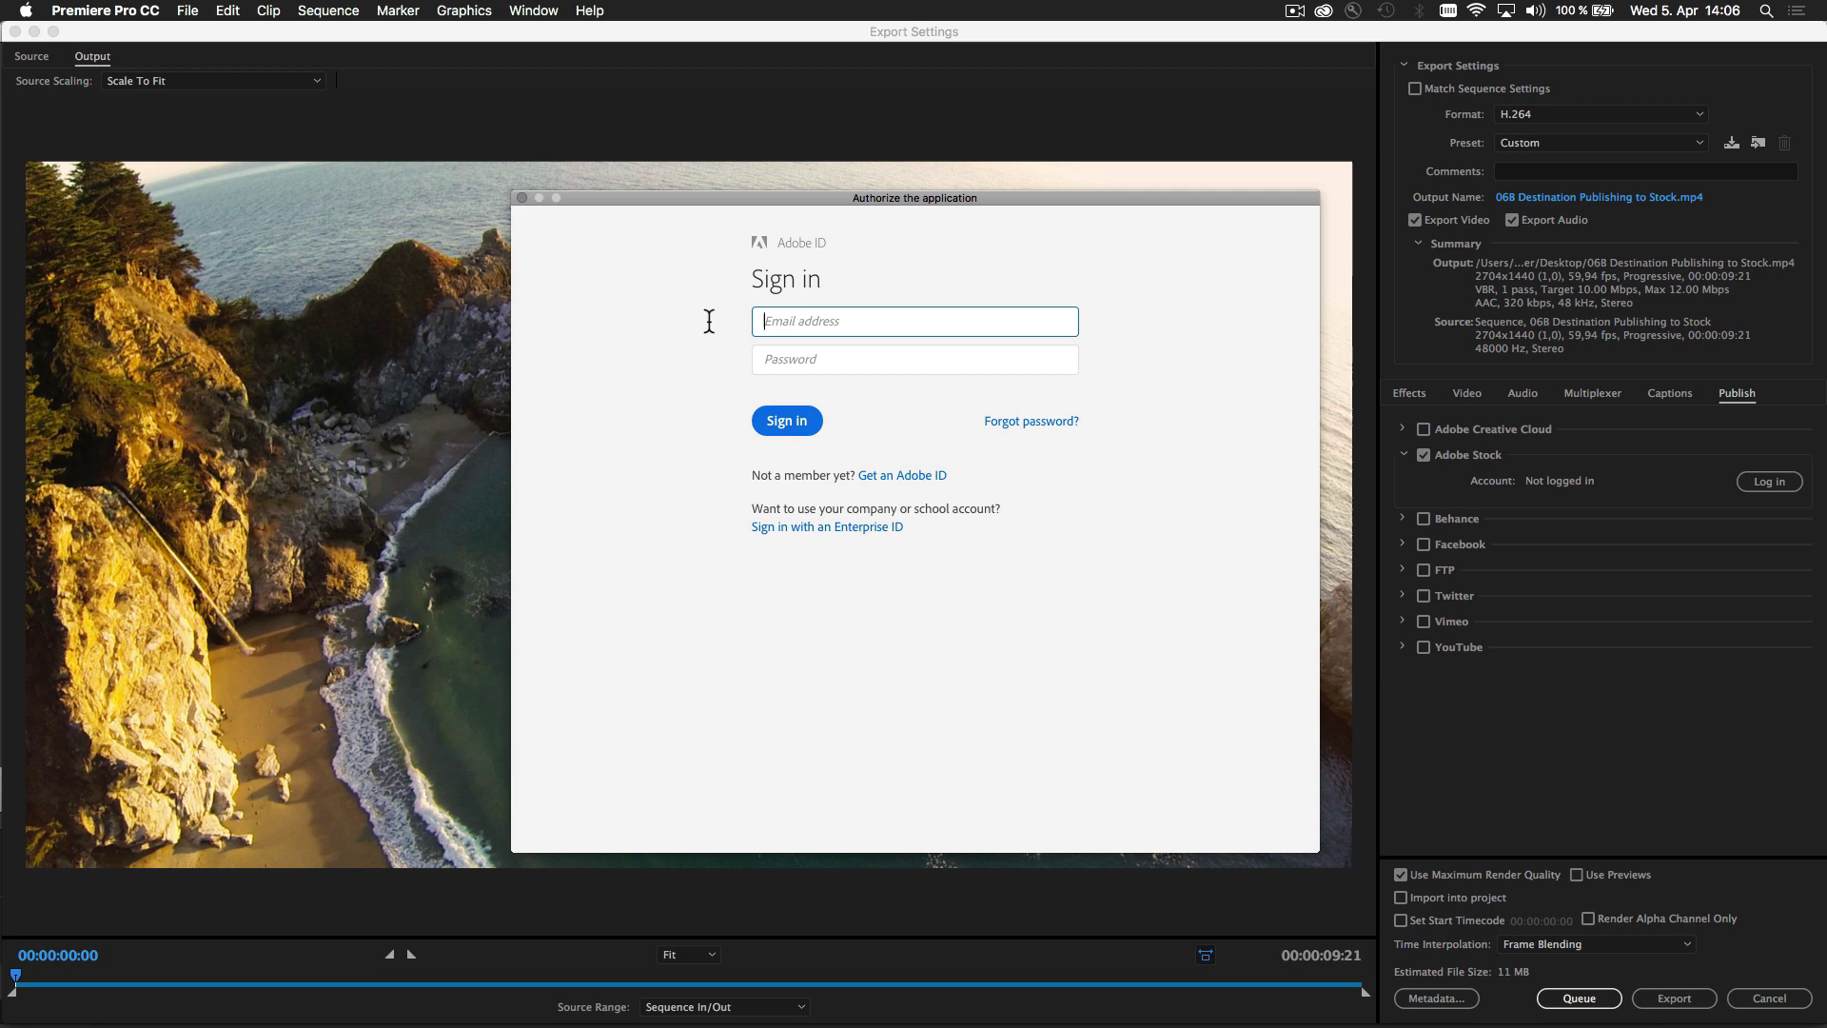
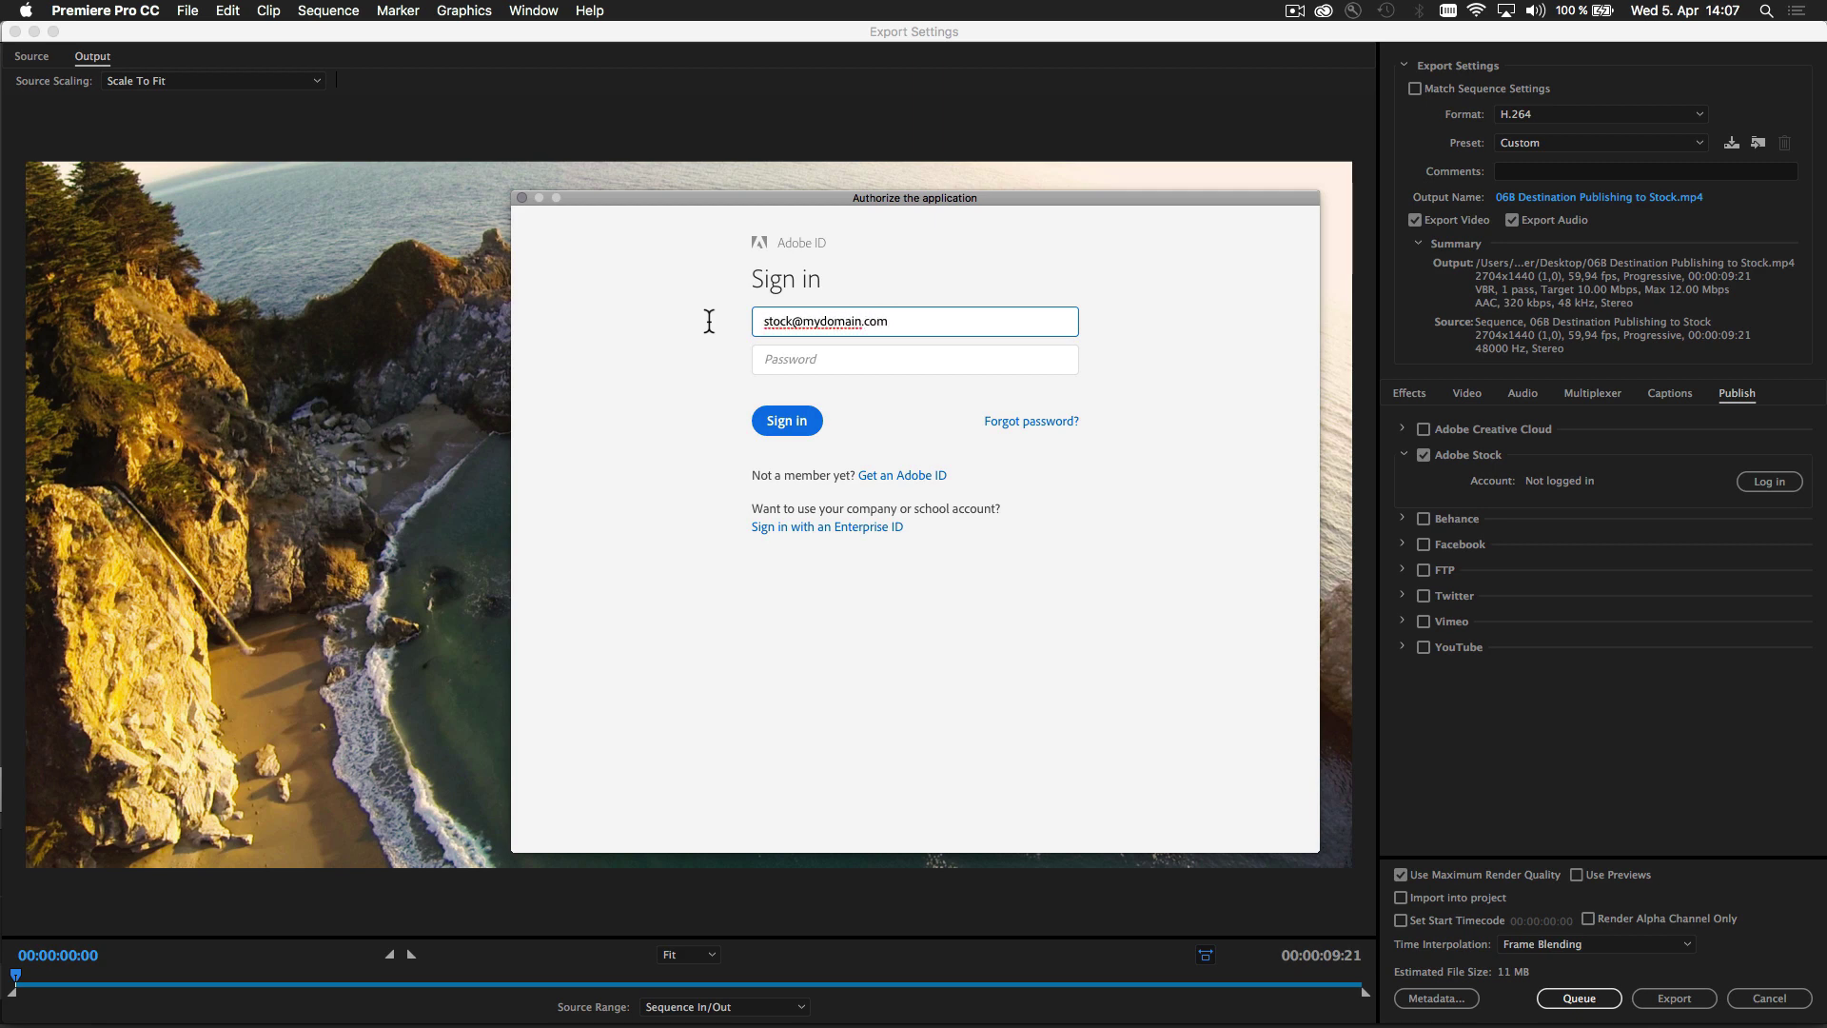
- Move from the Adobe ID email field to the password field
{"action": "key", "text": "Tab"}
{"action": "type", "text": "••••"}
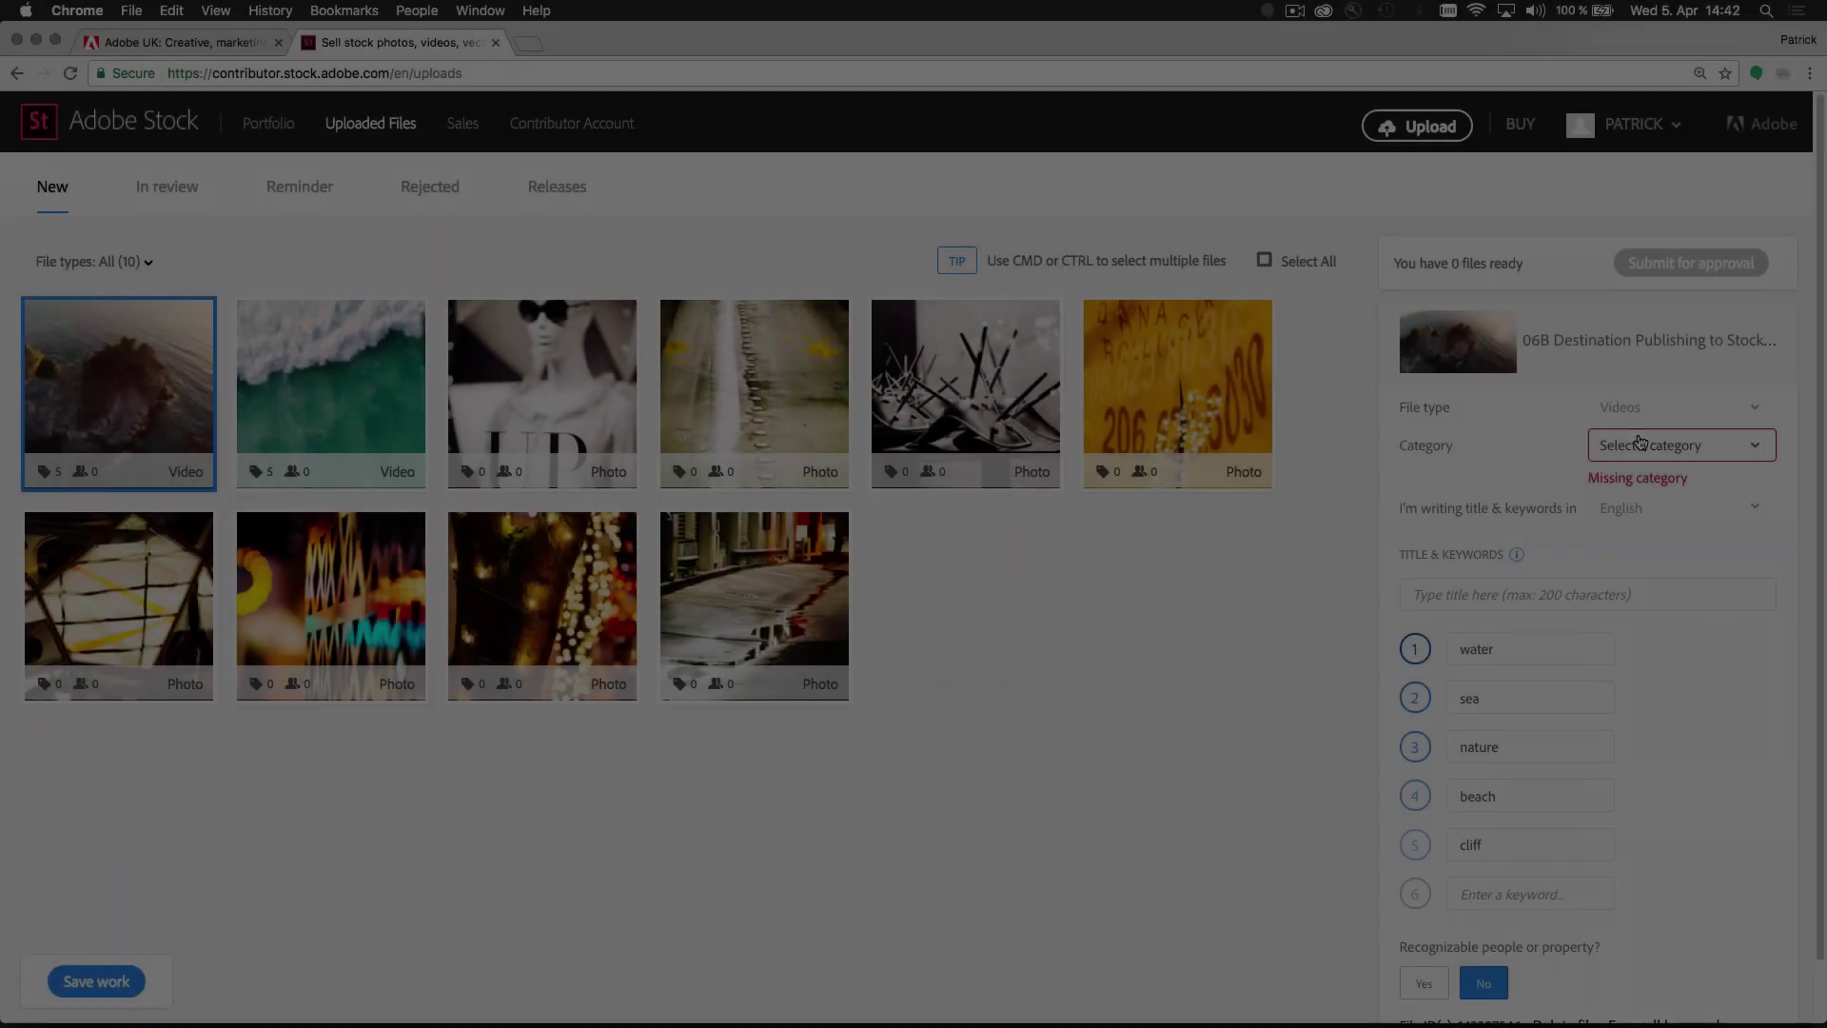
- Set the uploaded drone clip's category to Travel and select its title field
{"action": "left_click", "coordinate": [1639, 442]}
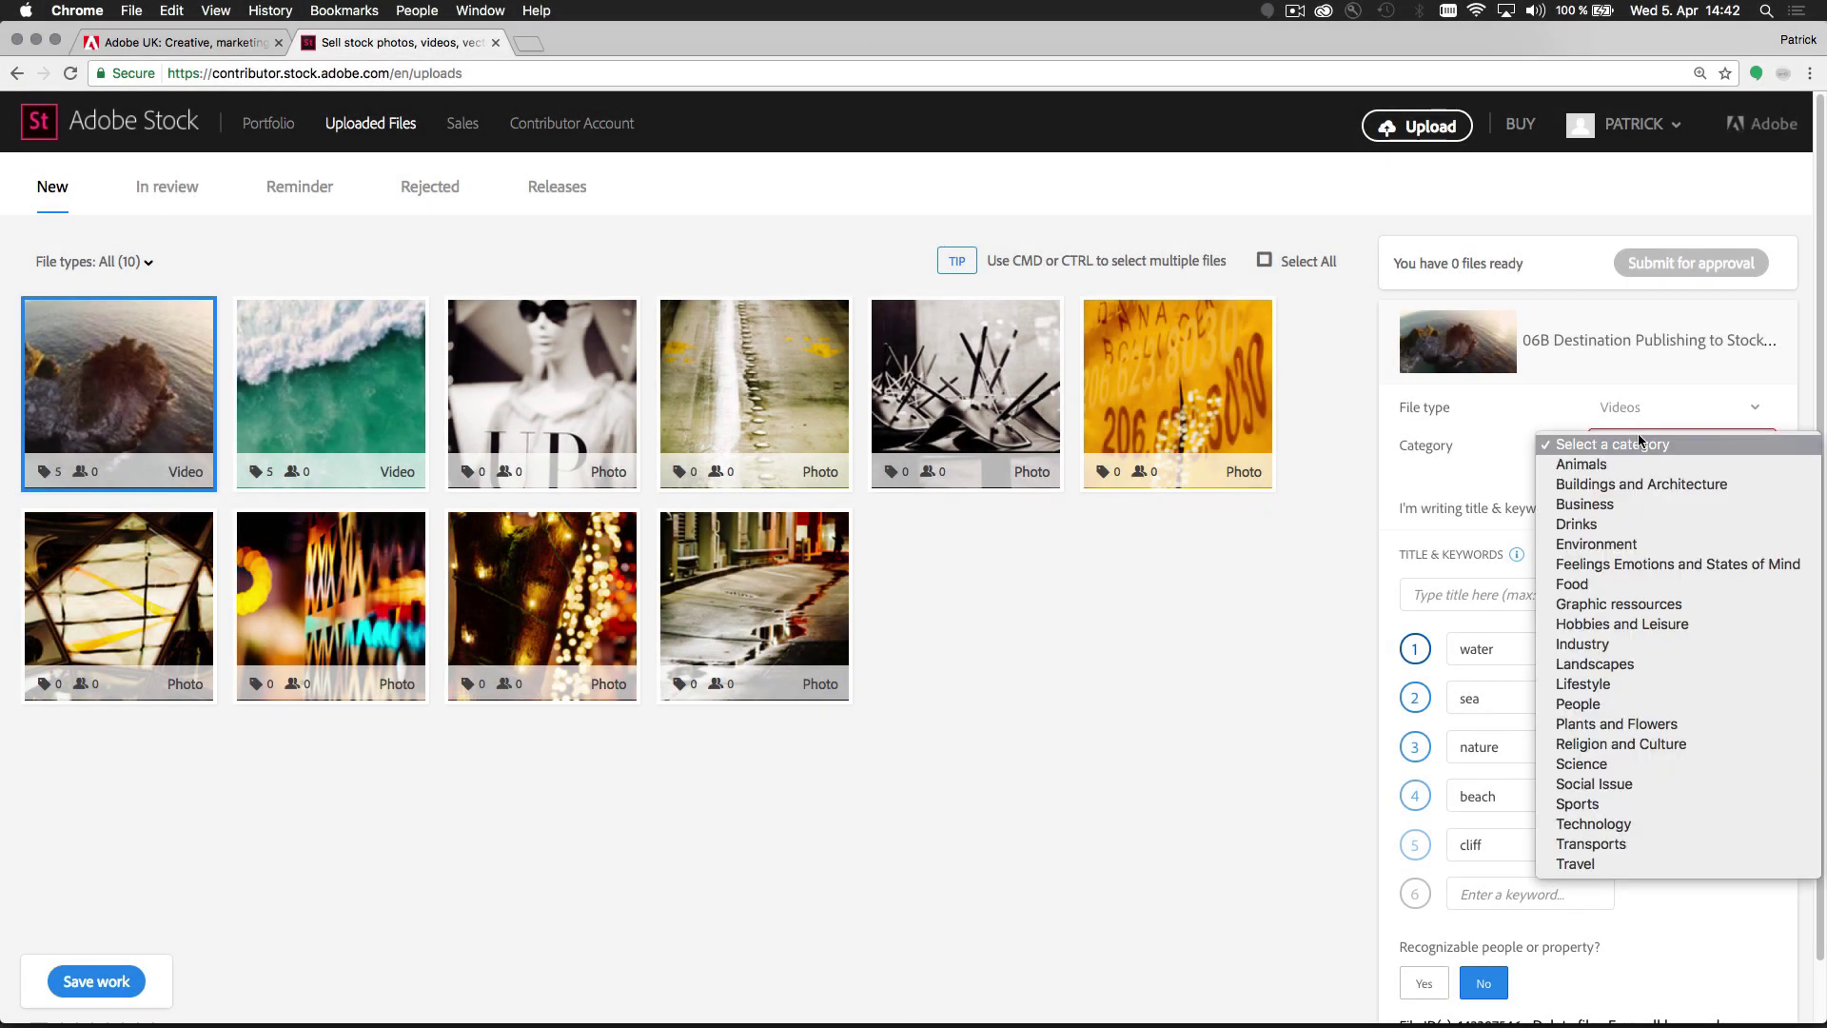
{"action": "left_click", "coordinate": [1588, 863]}
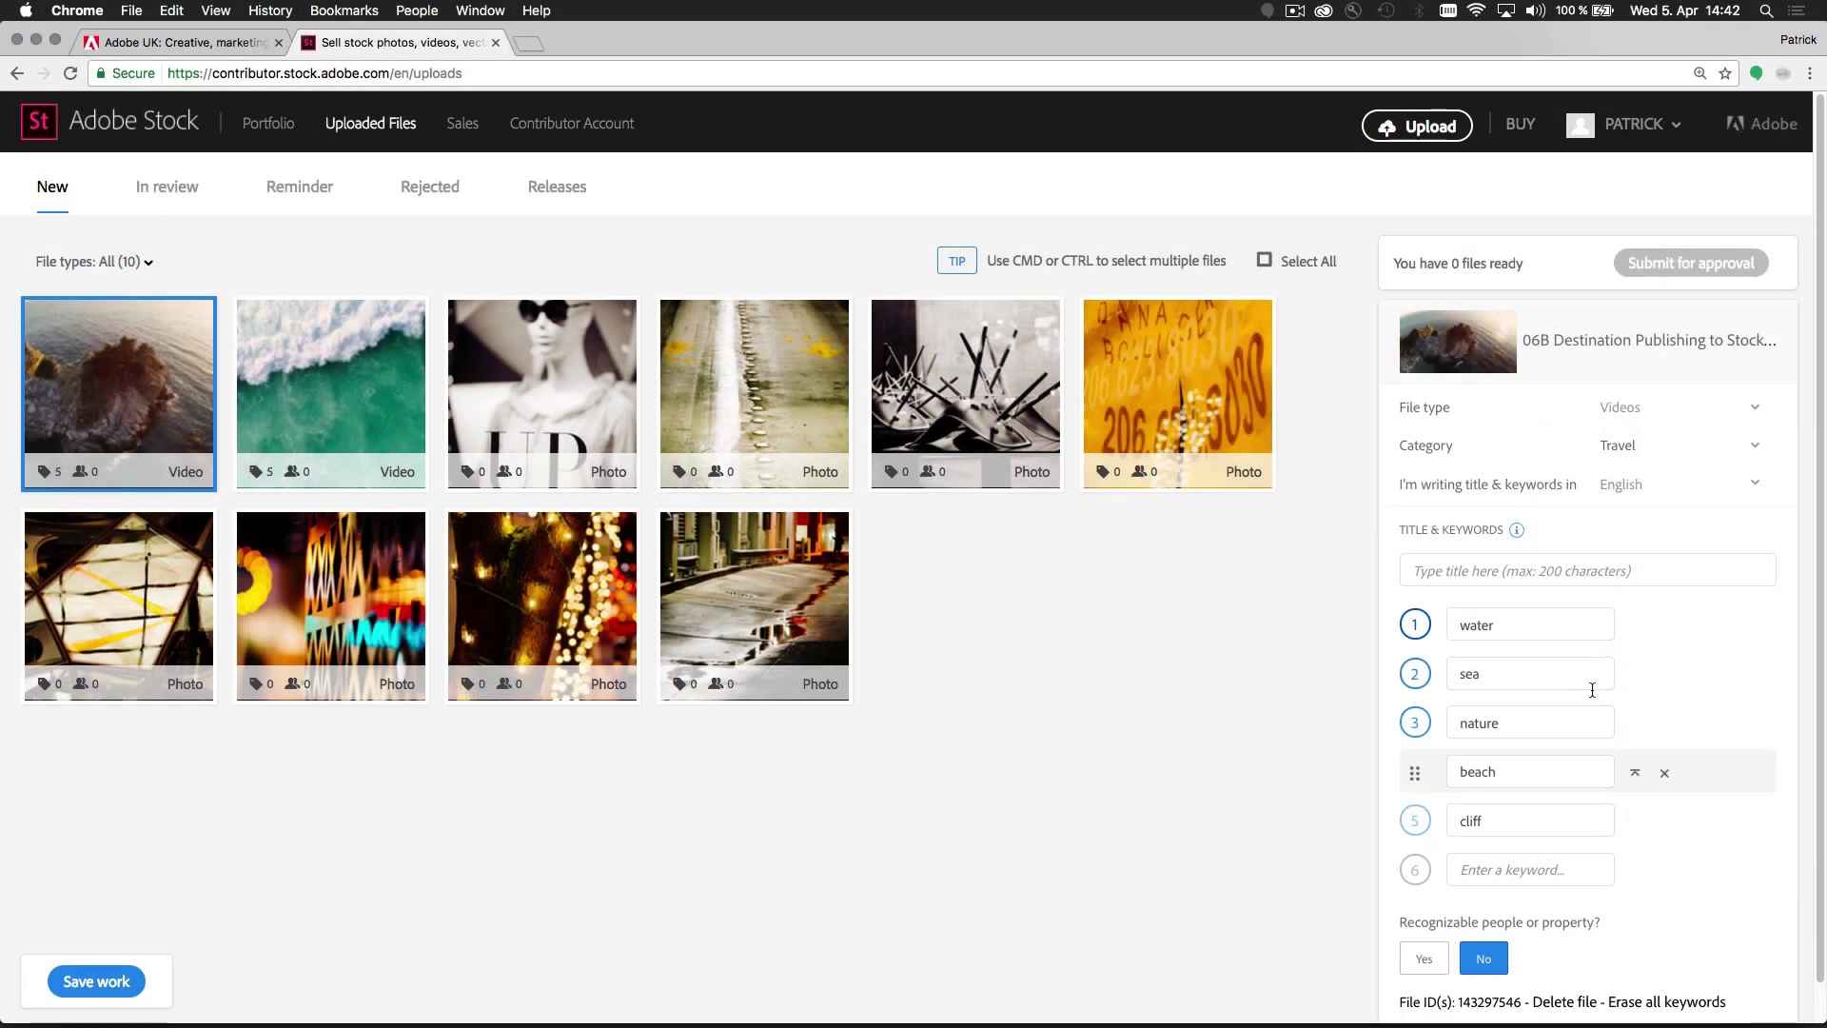
{"action": "left_click", "coordinate": [1585, 573]}
{"action": "type", "text": "B"}
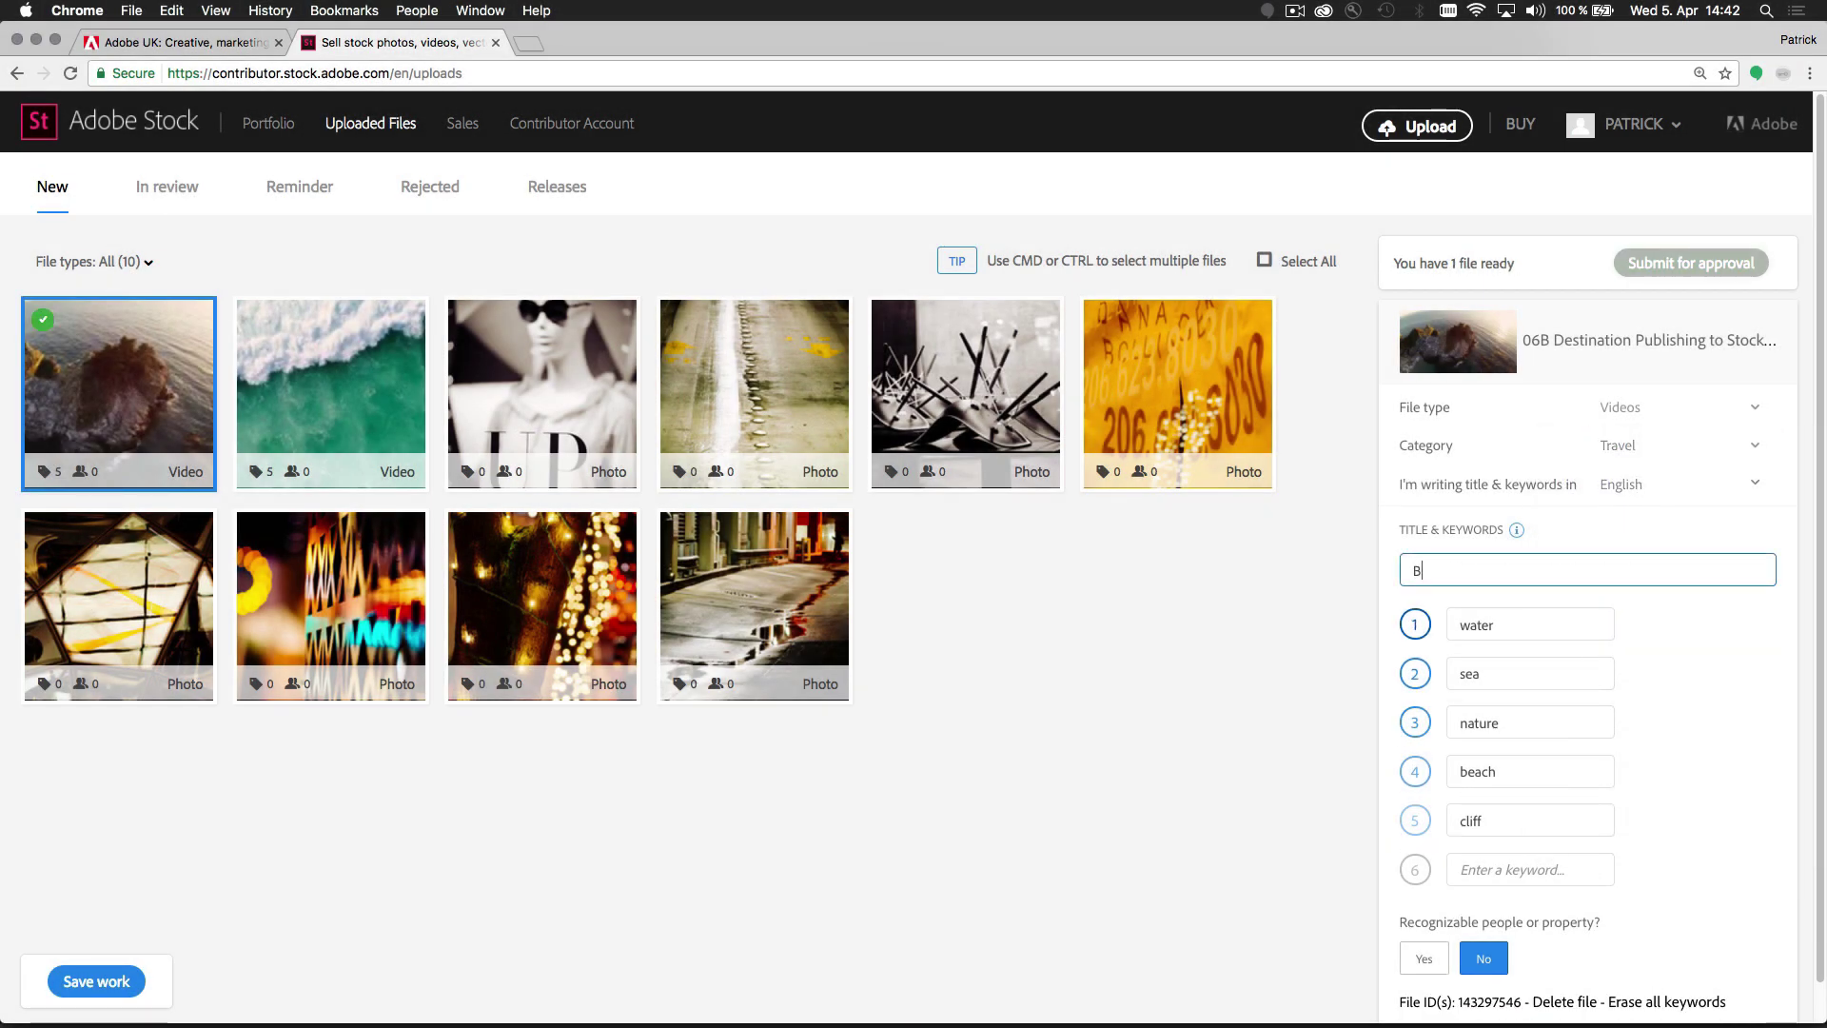